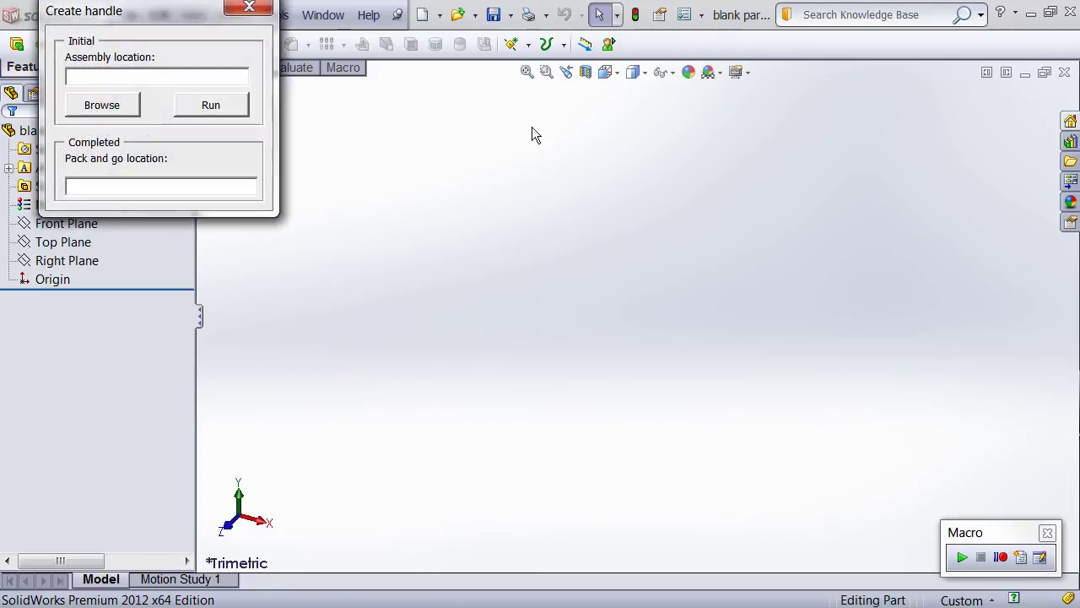
# Set the Create handle macro's assembly location to crank.SLDASM in the Desktop models folder
pyautogui.click(111, 106)
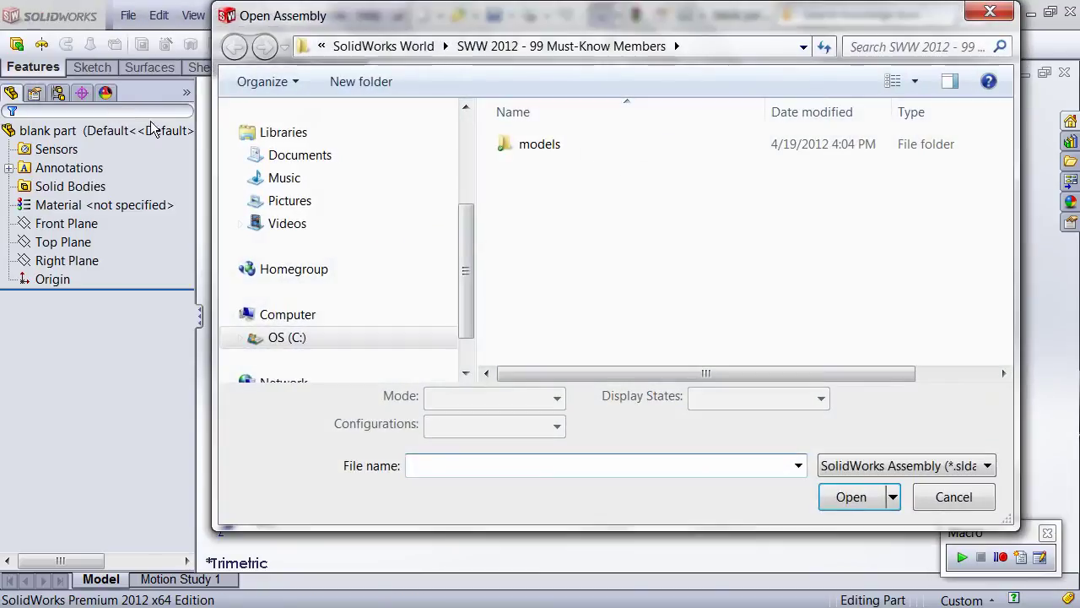
pyautogui.scroll(3, 418, 135)
pyautogui.click(356, 143)
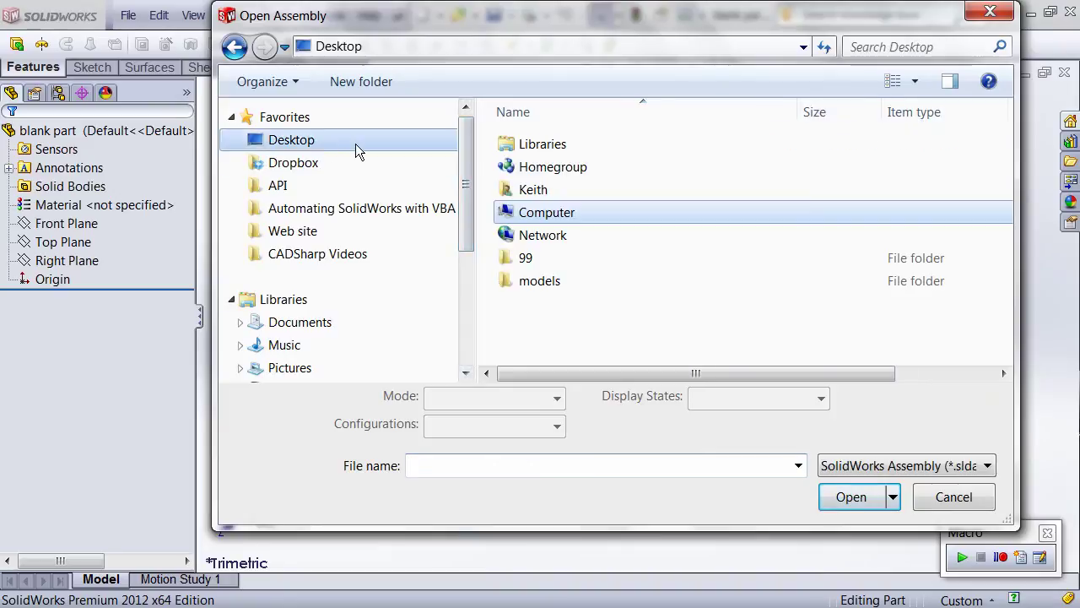
pyautogui.doubleClick(540, 282)
pyautogui.click(556, 148)
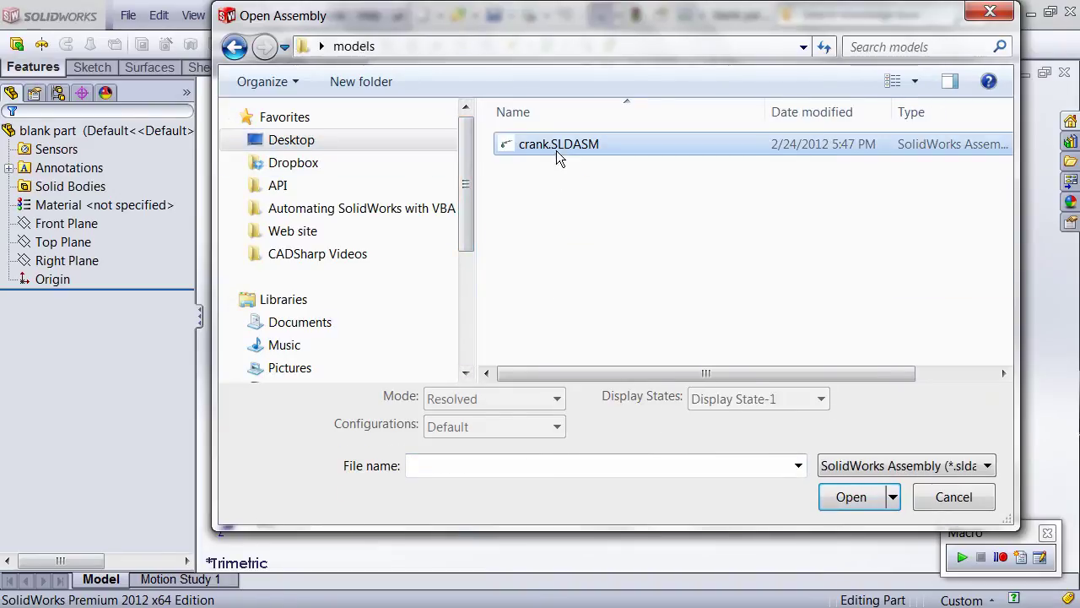
pyautogui.doubleClick(557, 148)
pyautogui.hotkey('alt', 'Tab')
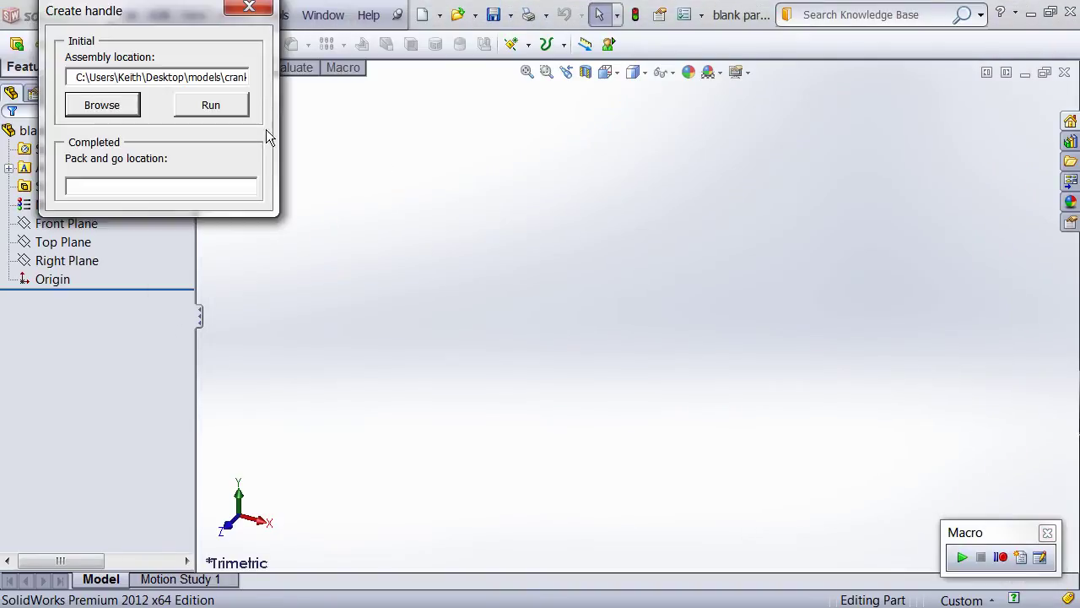
# Run the Create handle macro so it sketches on Top Plane and extrudes the handle cylinder
pyautogui.click(218, 109)
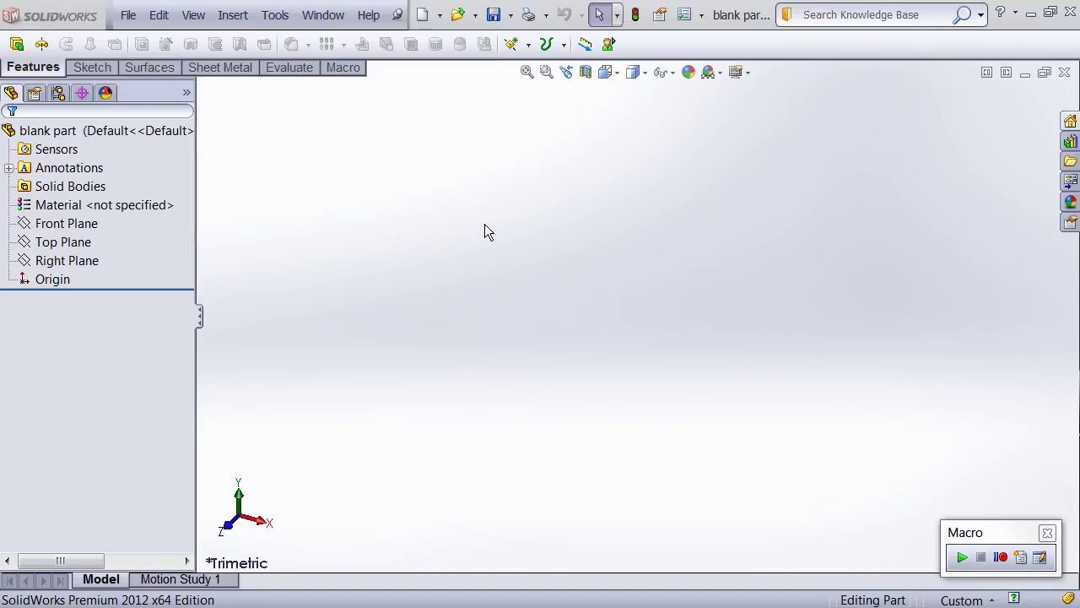
# Relaunch the Create handle macro with crank.SLDASM from Desktop > models and run it
pyautogui.click(608, 44)
pyautogui.click(133, 106)
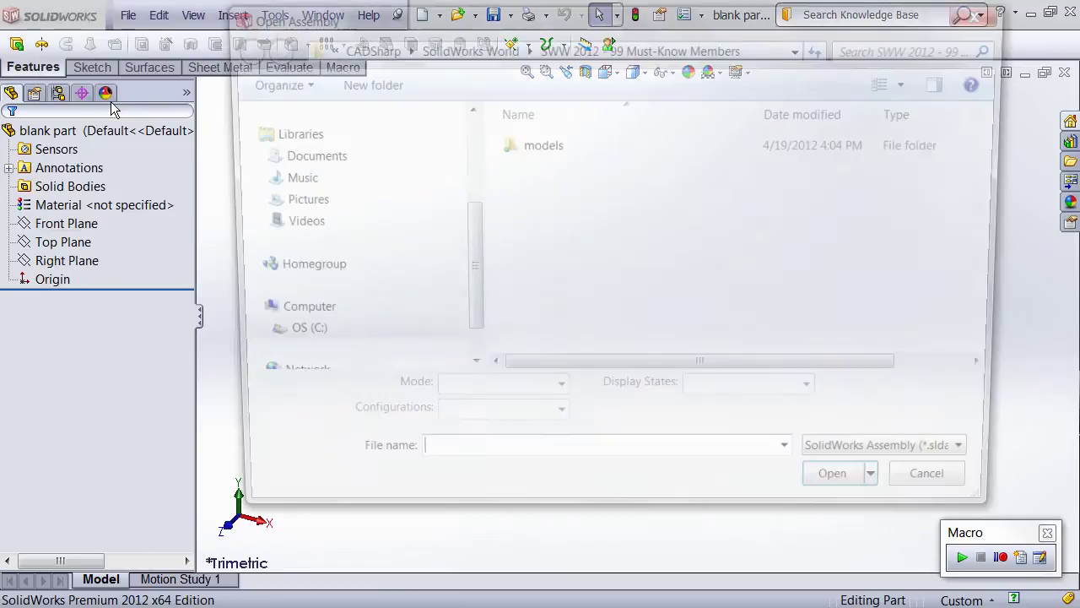
pyautogui.click(465, 135)
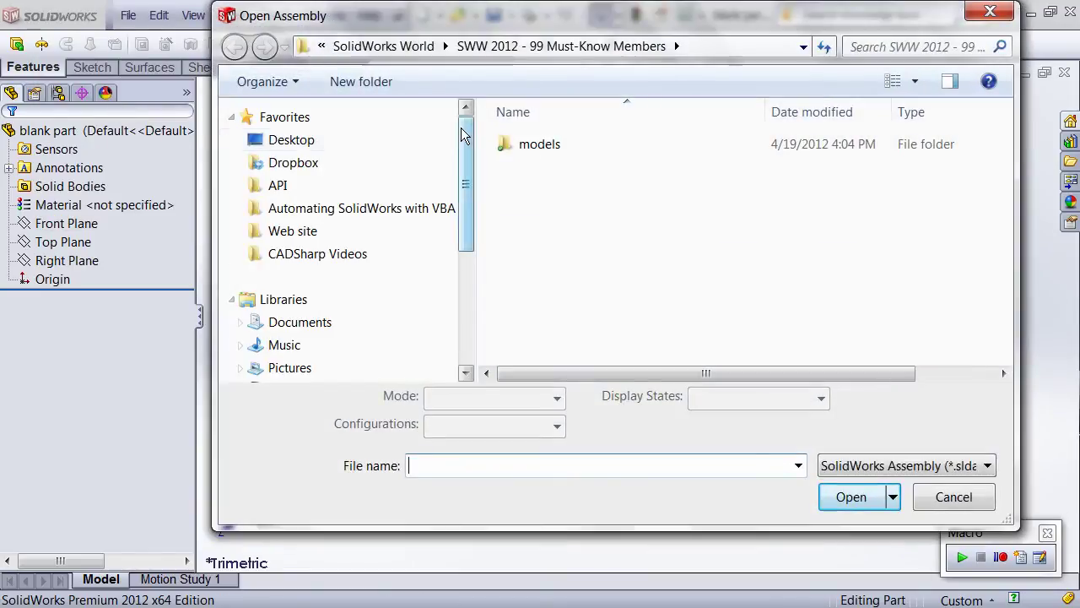
pyautogui.click(326, 141)
pyautogui.doubleClick(543, 288)
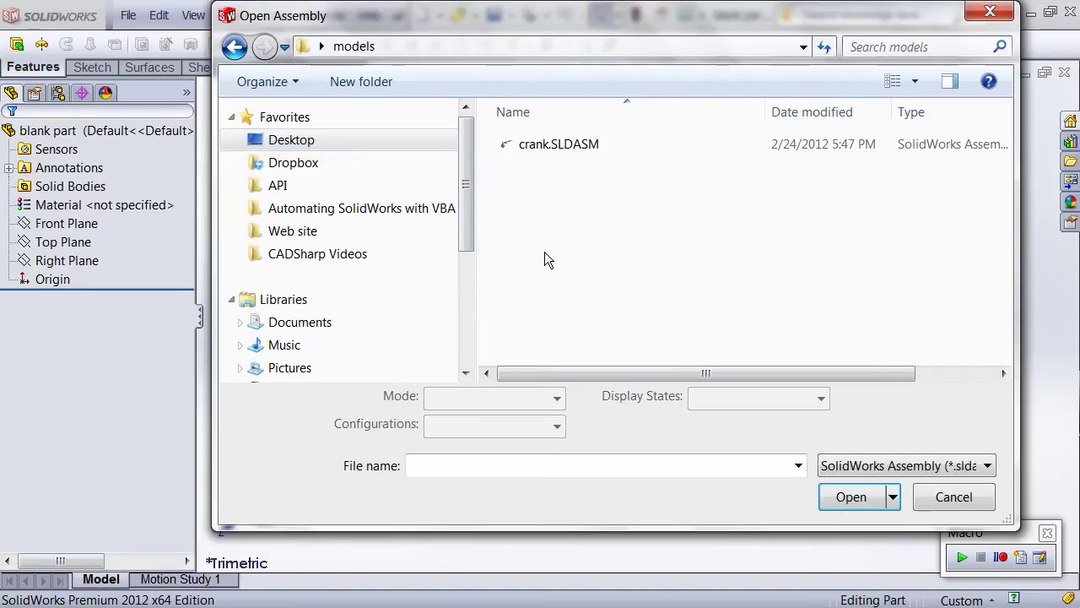
pyautogui.doubleClick(556, 146)
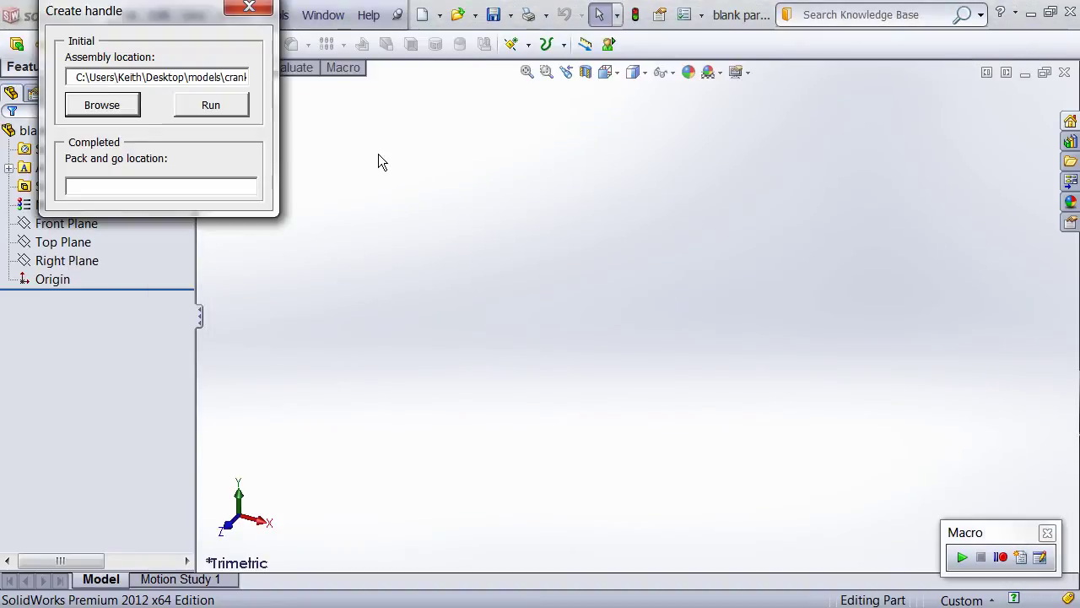
pyautogui.click(223, 113)
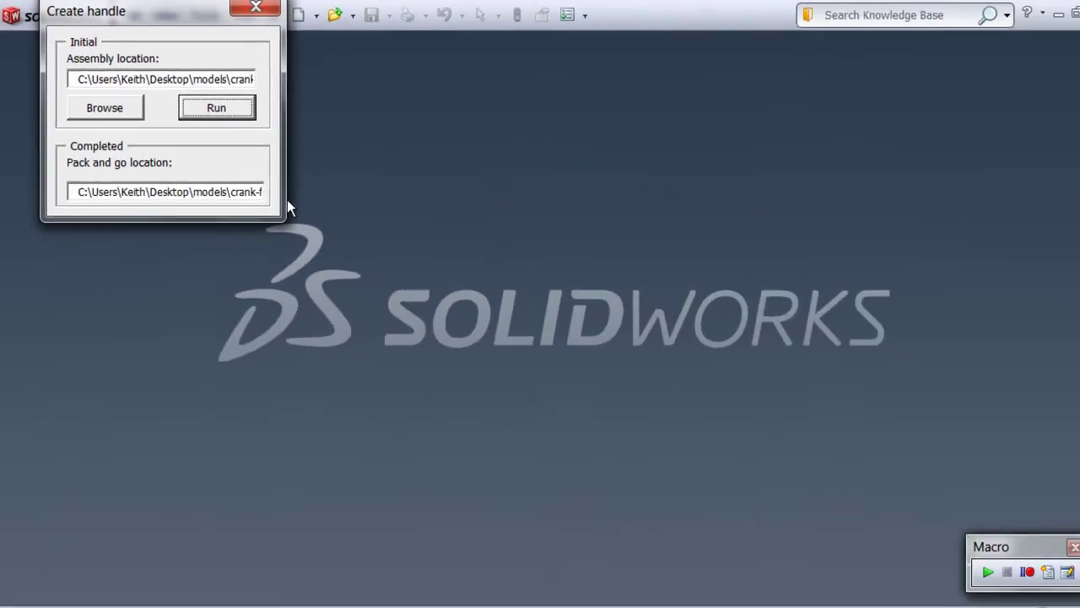
# Extract crank-final.zip with 7-Zip into a crank-final folder and open that folder
pyautogui.hotkey('alt', 'Tab')
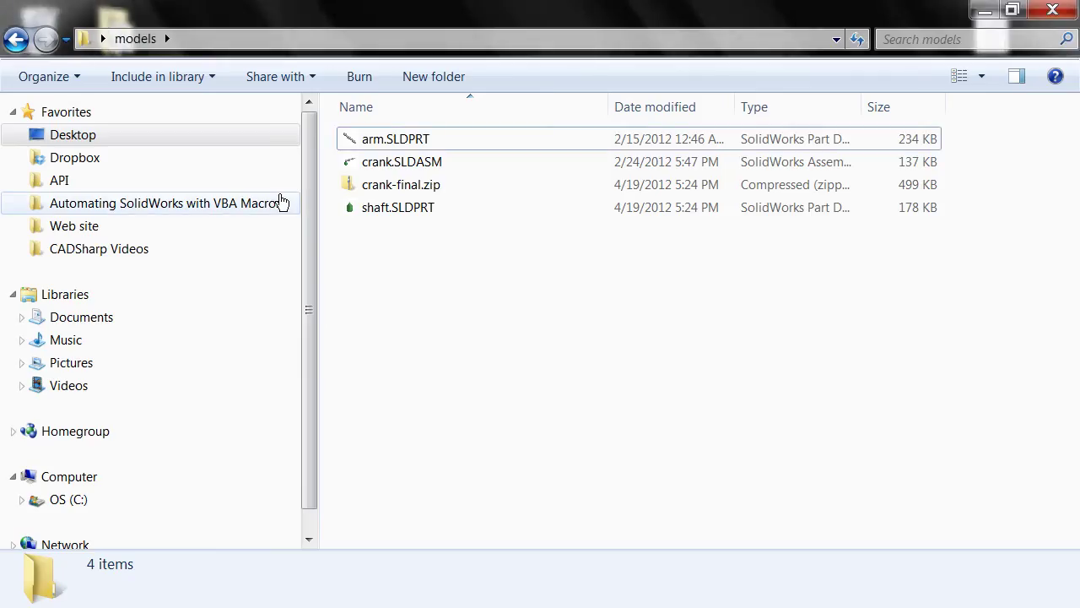
pyautogui.click(408, 187)
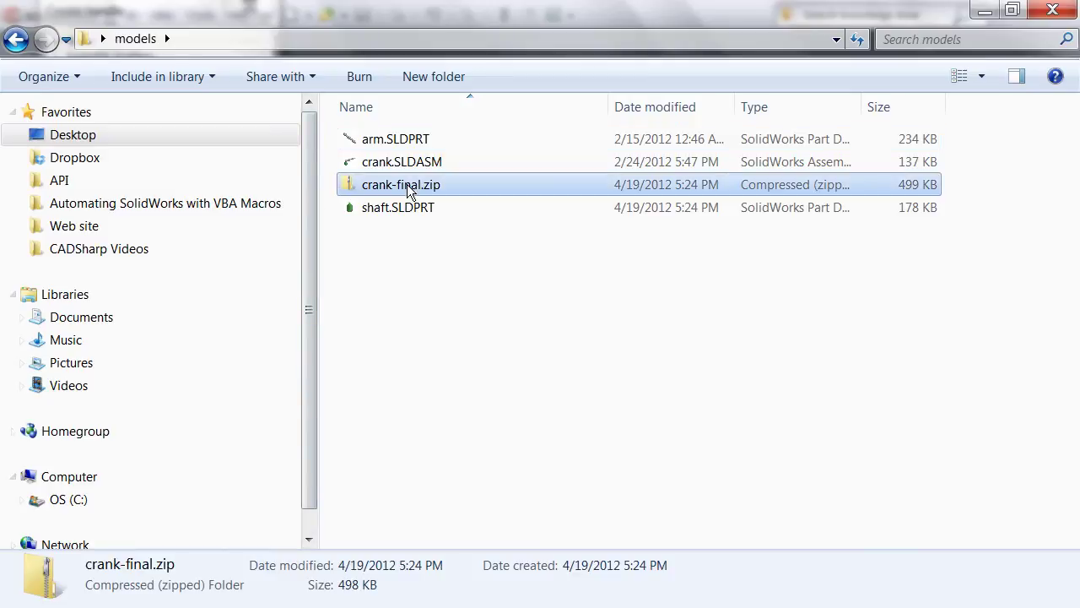
pyautogui.rightClick(408, 187)
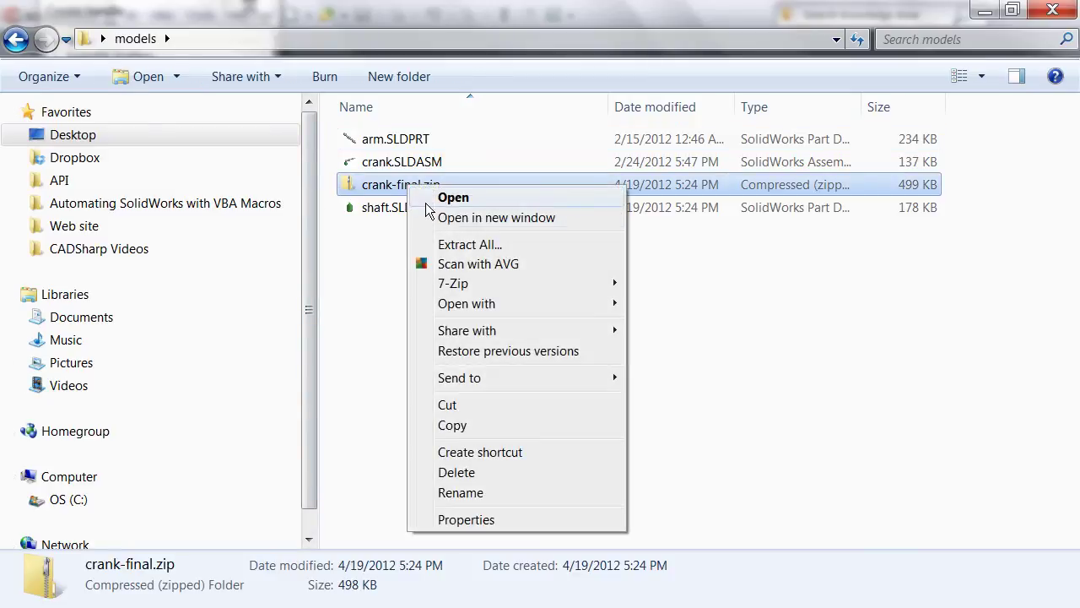
pyautogui.moveTo(473, 287)
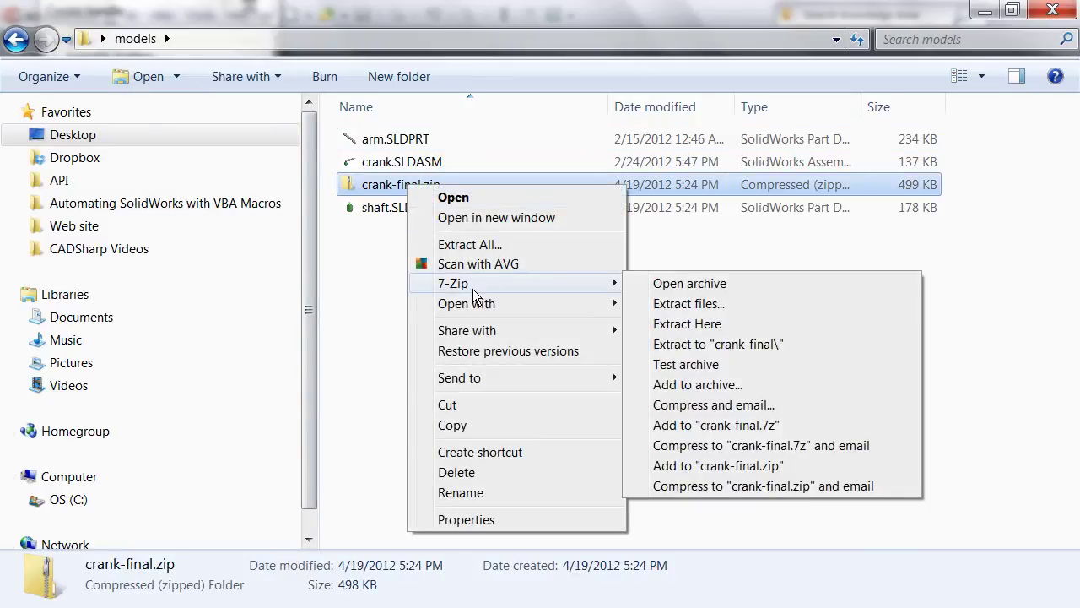
pyautogui.click(685, 345)
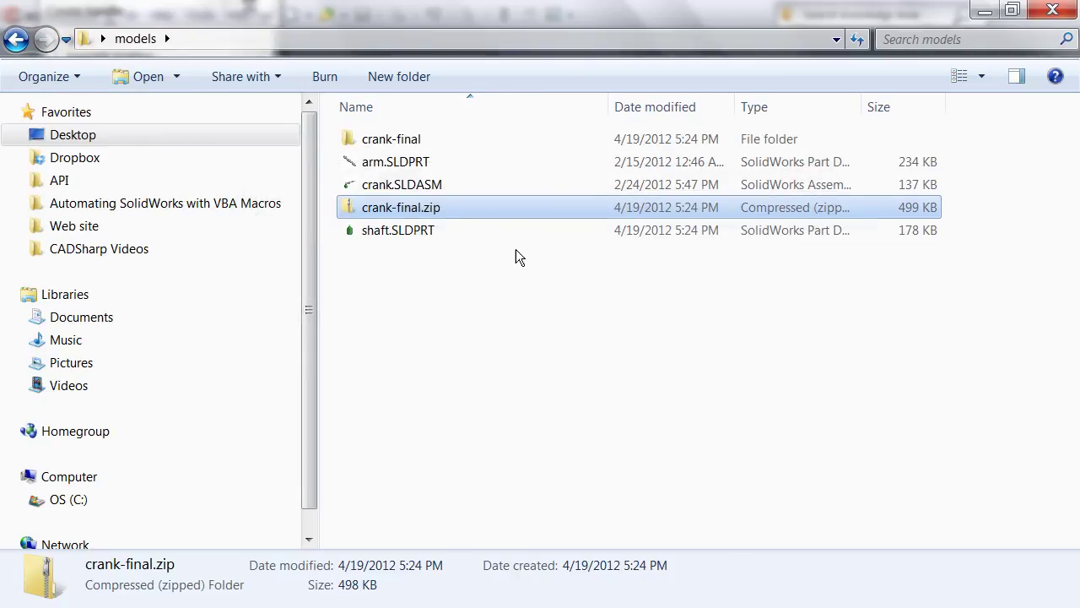
pyautogui.doubleClick(422, 144)
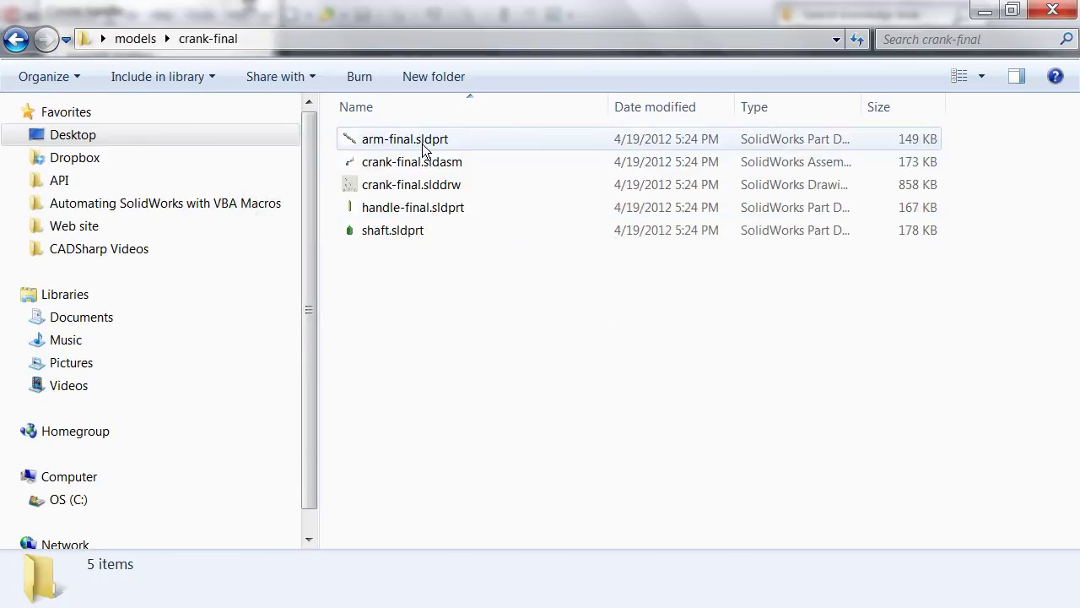
# Open crank-final.slddrw, view the arm, shaft and full sheets, and select the assembly view
pyautogui.doubleClick(425, 188)
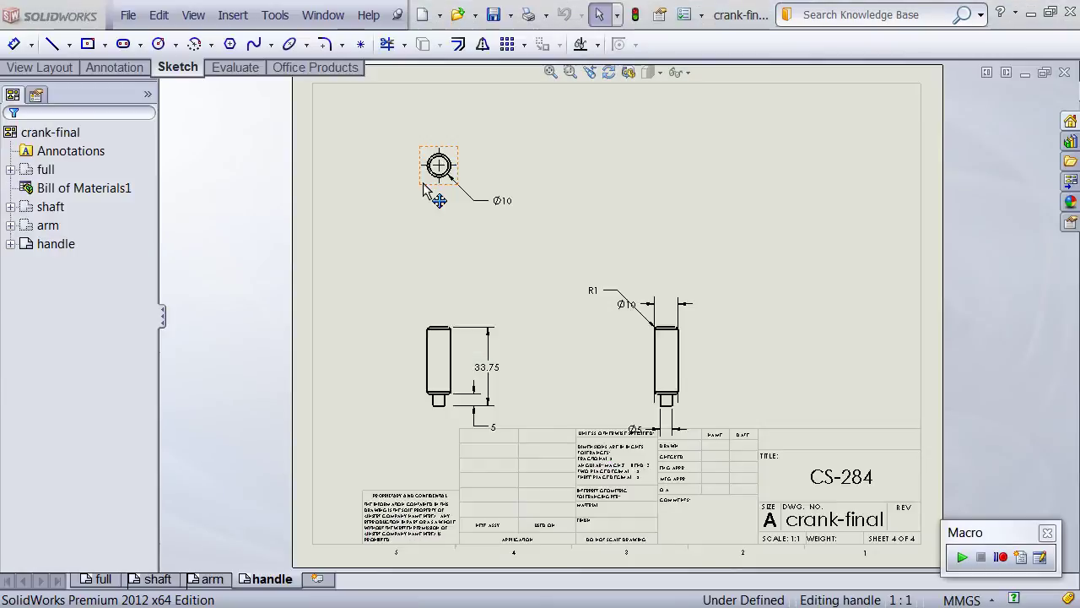
pyautogui.click(207, 580)
pyautogui.click(158, 579)
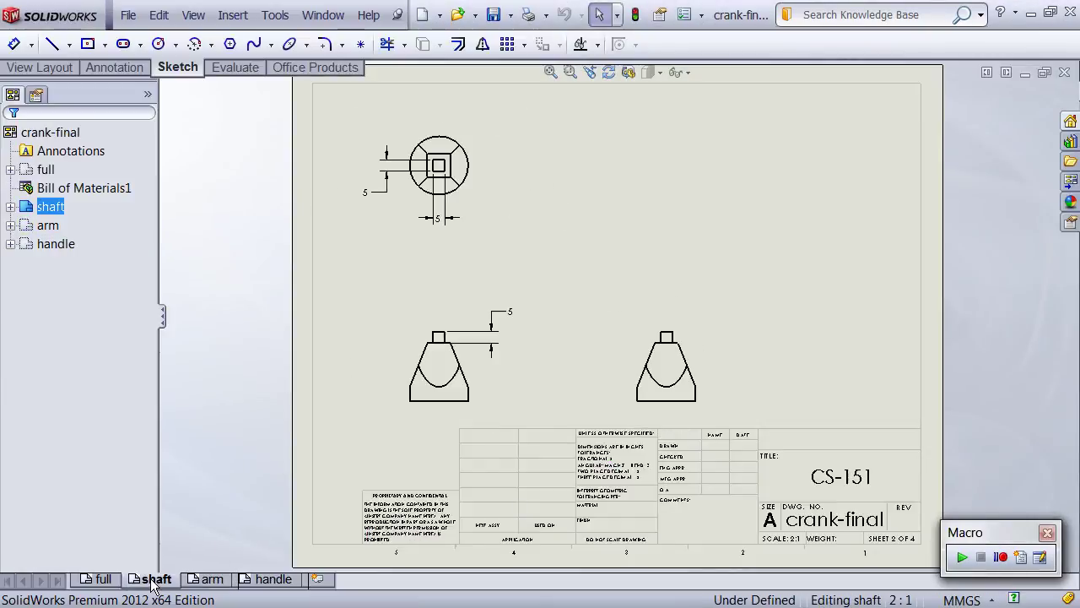
pyautogui.click(102, 580)
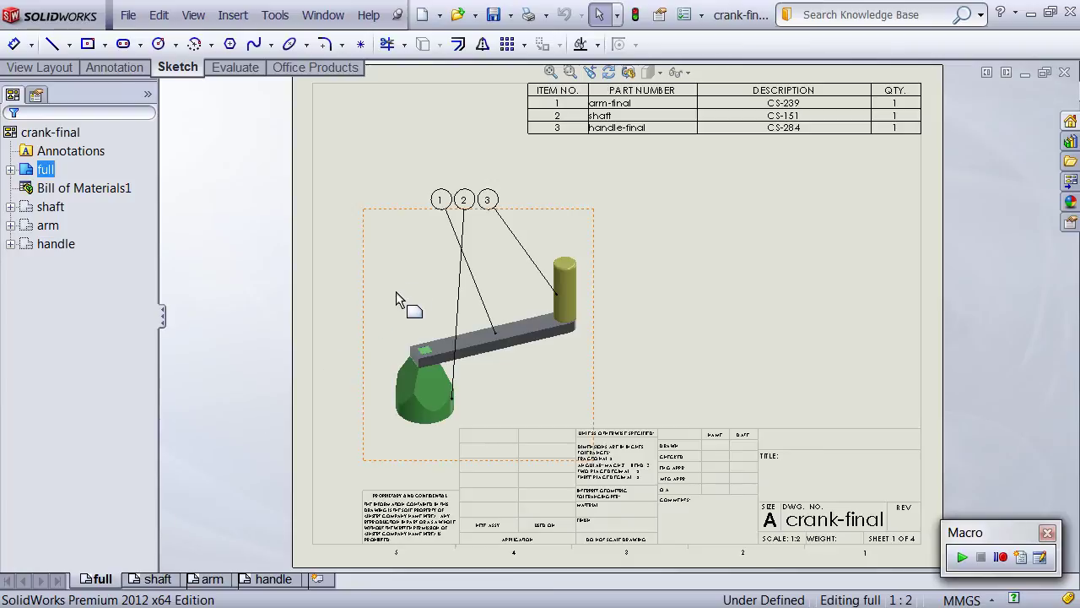
pyautogui.click(402, 284)
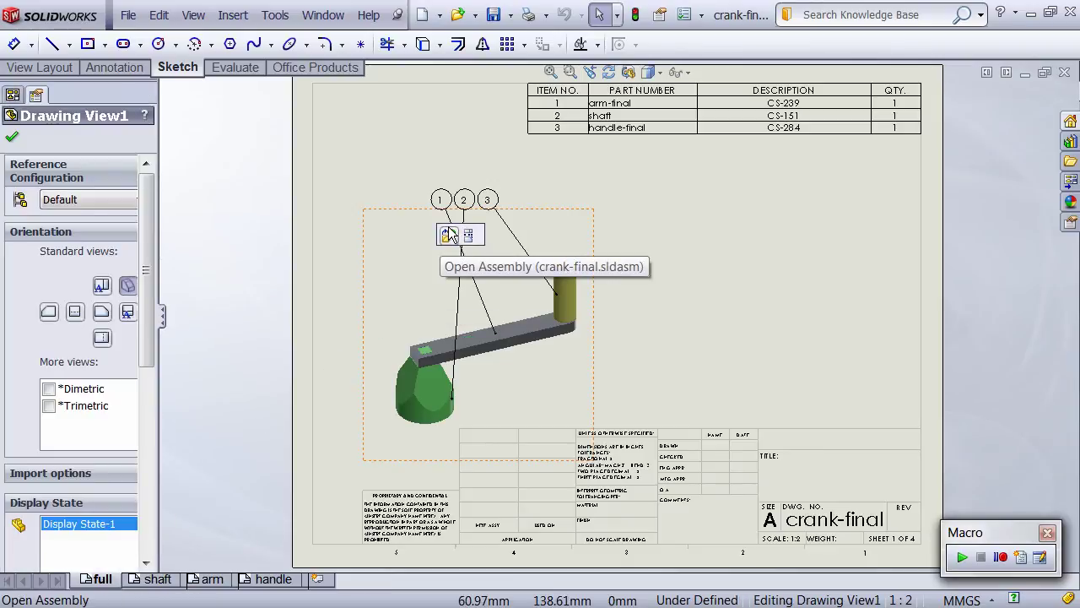
# Open the crank-final assembly, spin it by the handle, check the Handle-Concentric mate, then open handle-final
pyautogui.click(449, 235)
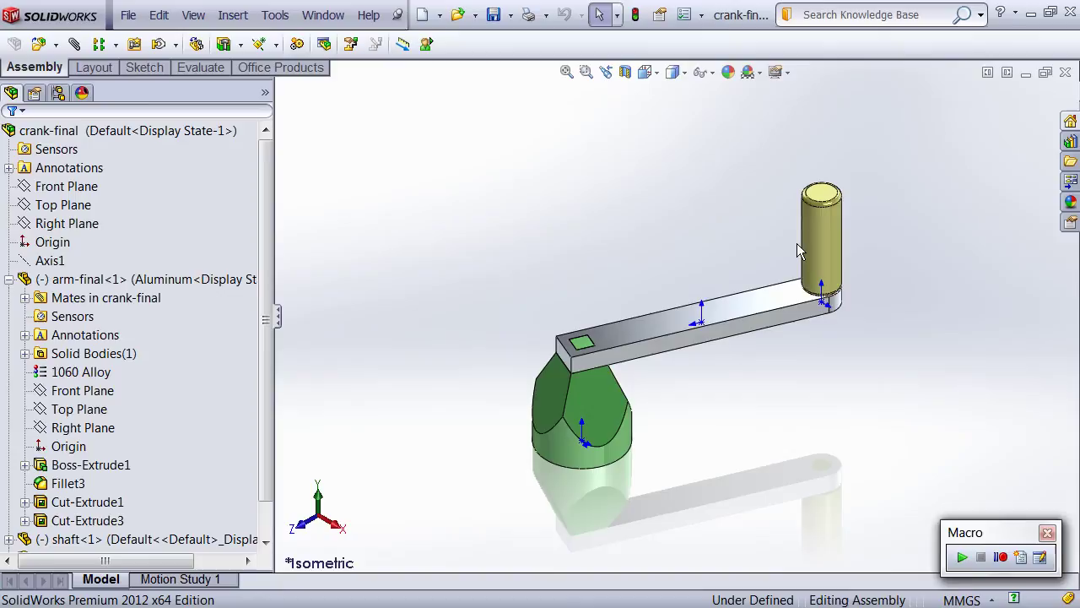
pyautogui.moveTo(799, 246); pyautogui.dragTo(857, 211)
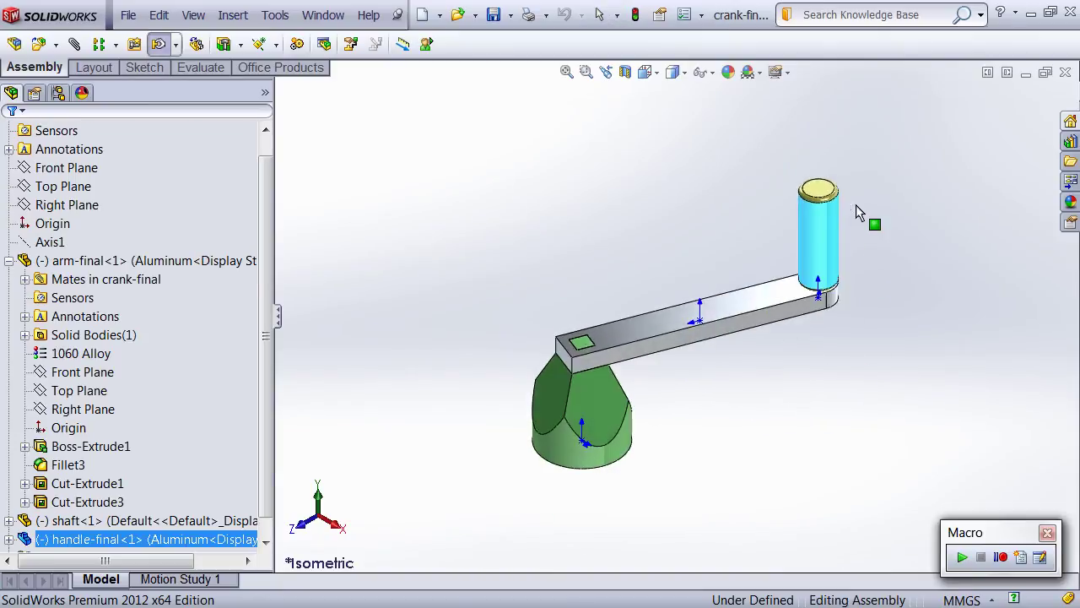
pyautogui.rightClick(839, 233)
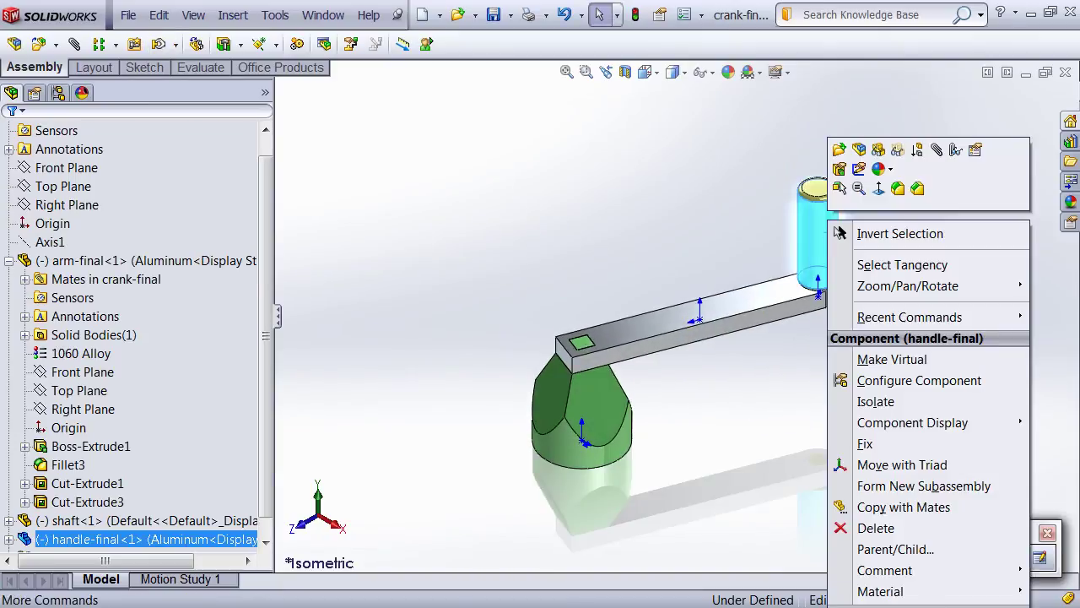
pyautogui.click(929, 603)
pyautogui.click(895, 604)
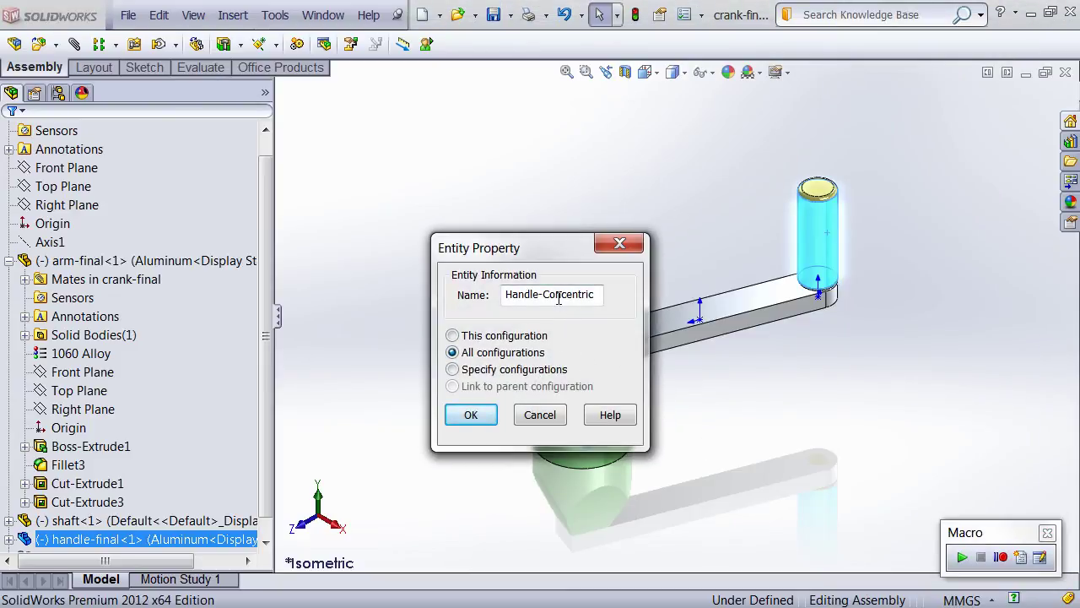
pyautogui.click(488, 415)
pyautogui.click(818, 228)
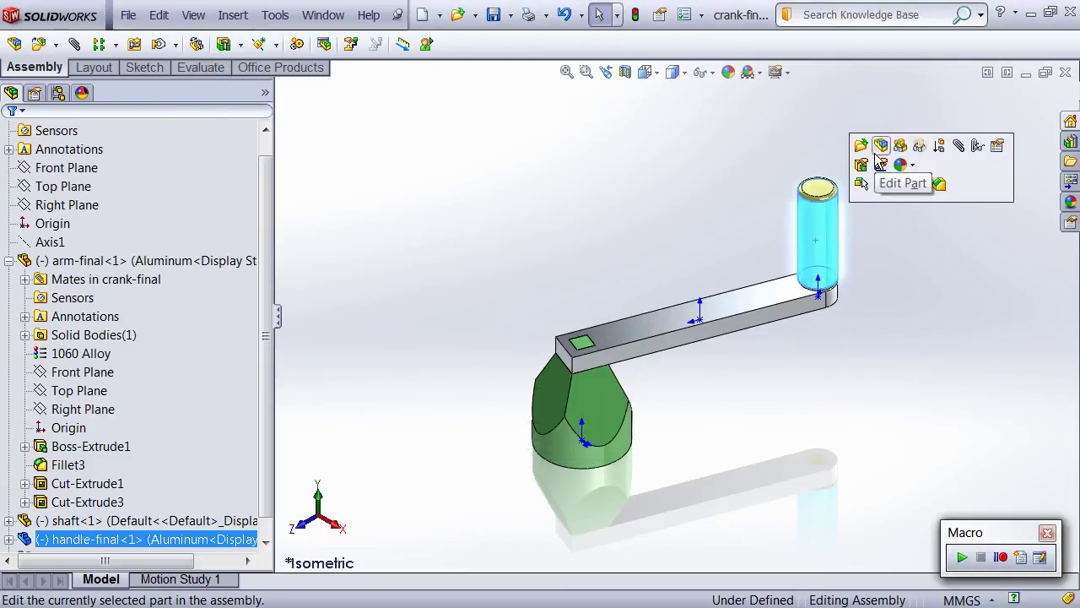
pyautogui.click(876, 148)
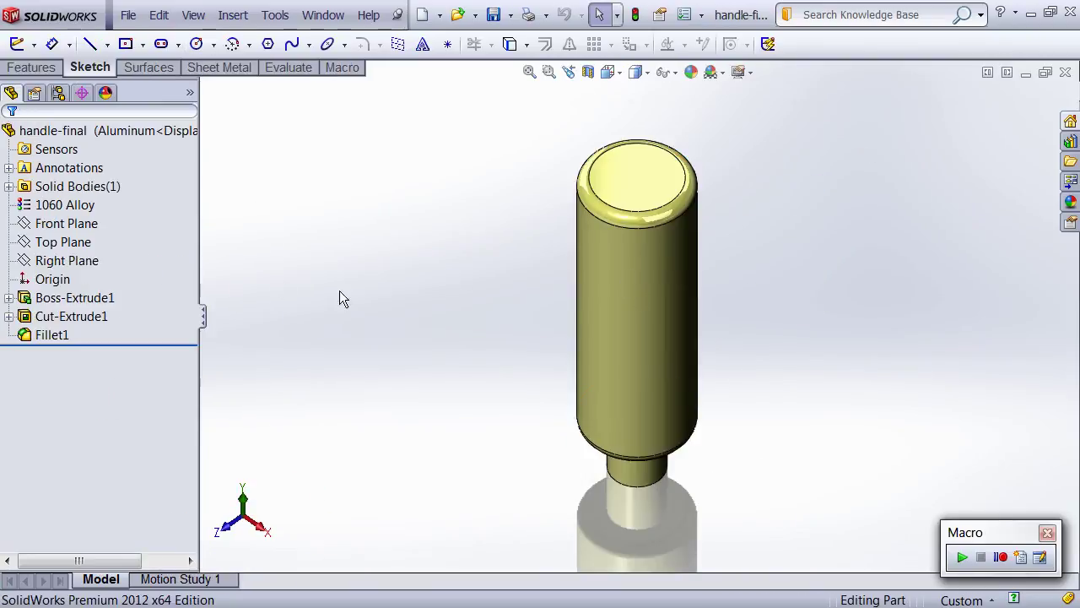
# Show the Aluminum and Steel configurations and review the part's custom properties without changes
pyautogui.click(57, 93)
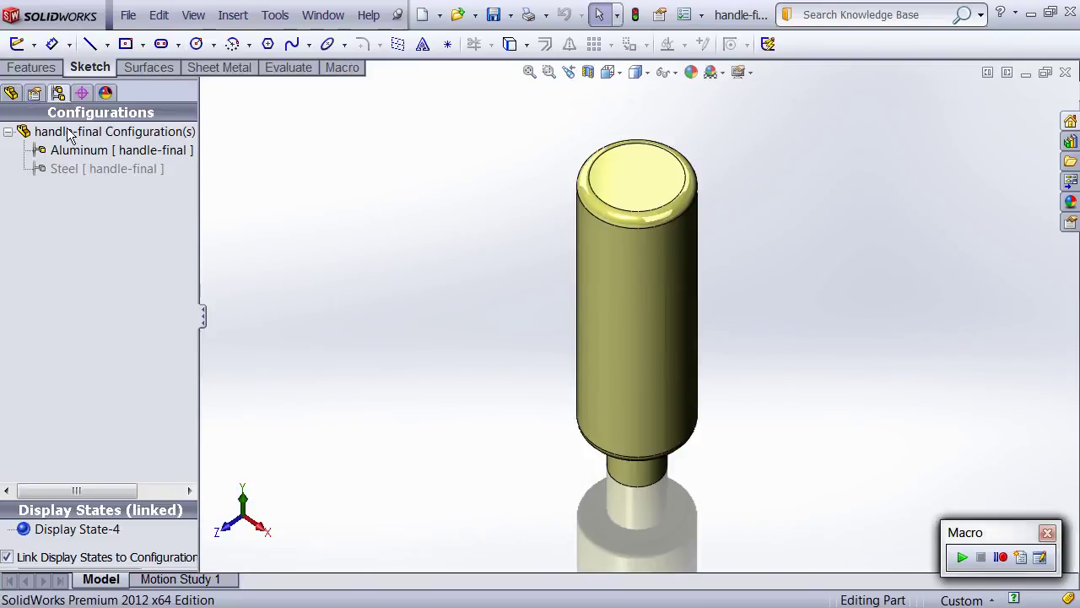
pyautogui.click(128, 15)
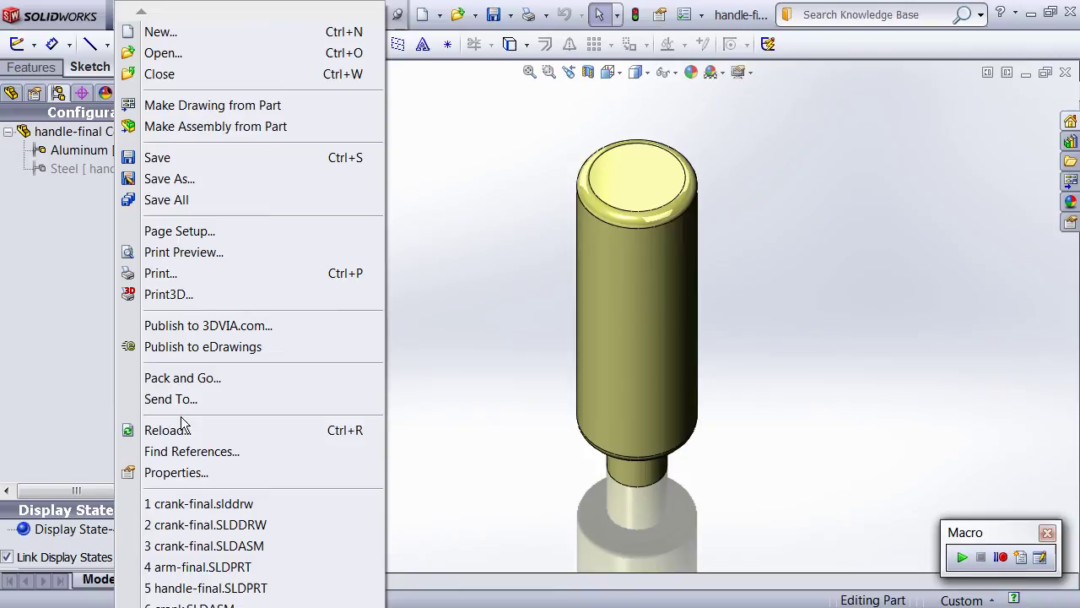
pyautogui.click(176, 472)
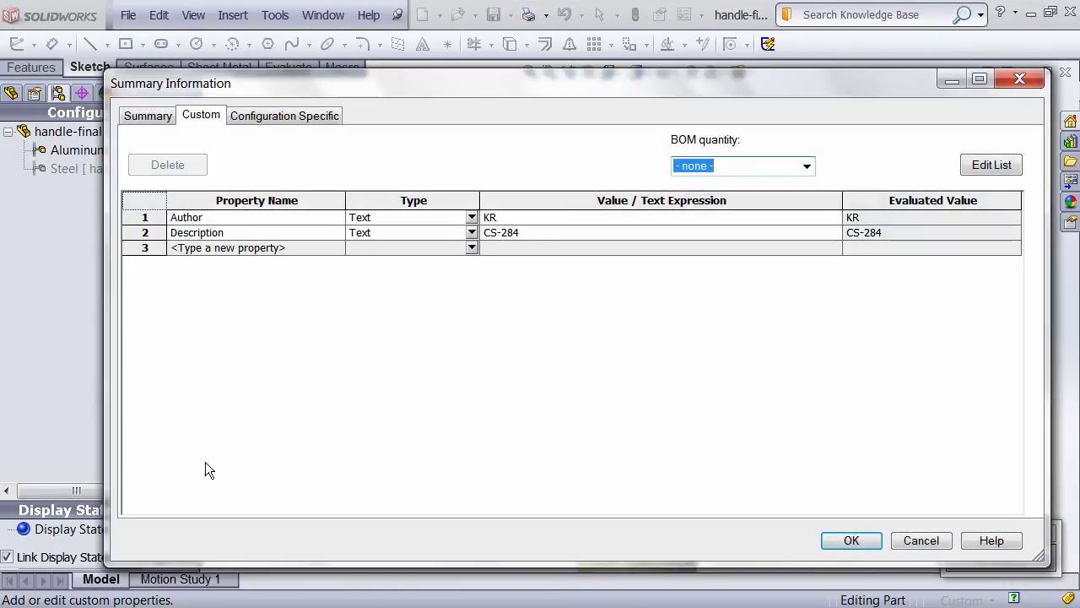
pyautogui.click(922, 538)
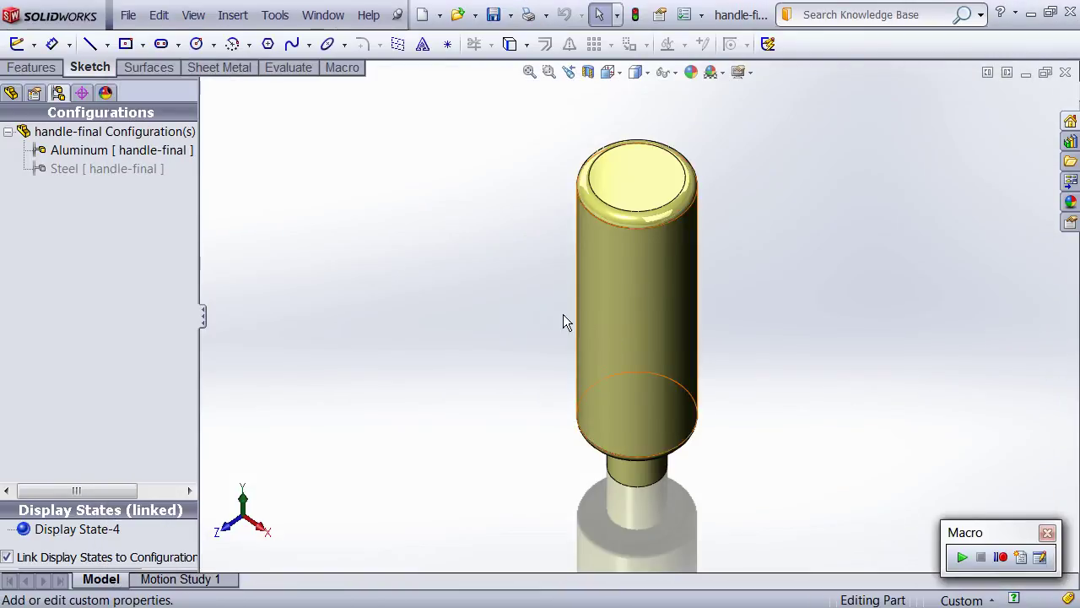